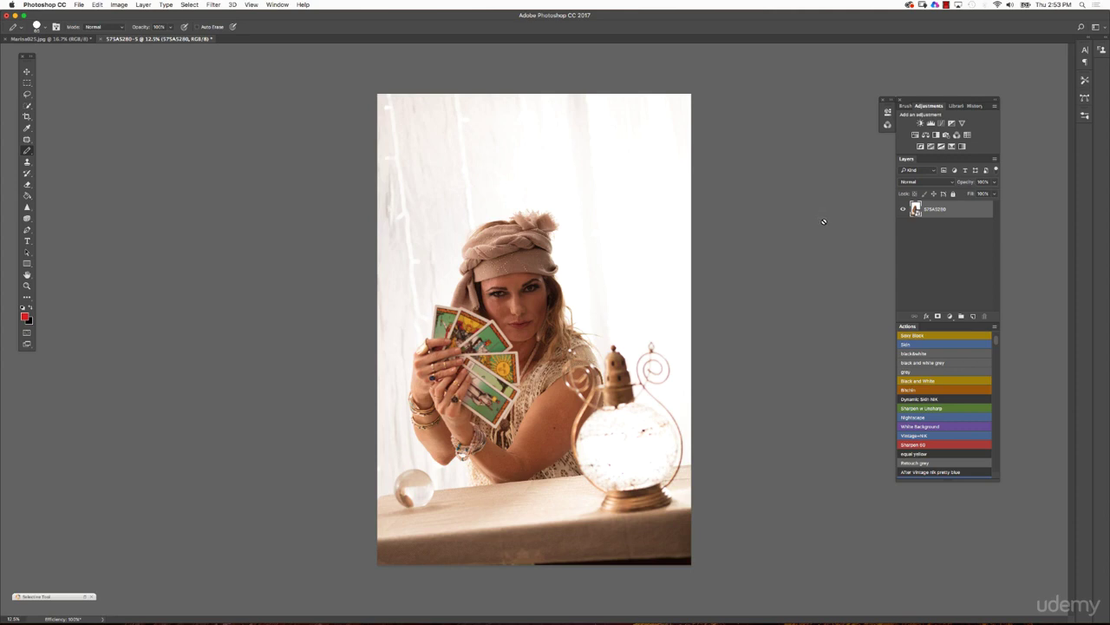
Open the portrait smart object in Camera Raw and raise Exposure to about +1.25 and Contrast to +24
click(916, 209)
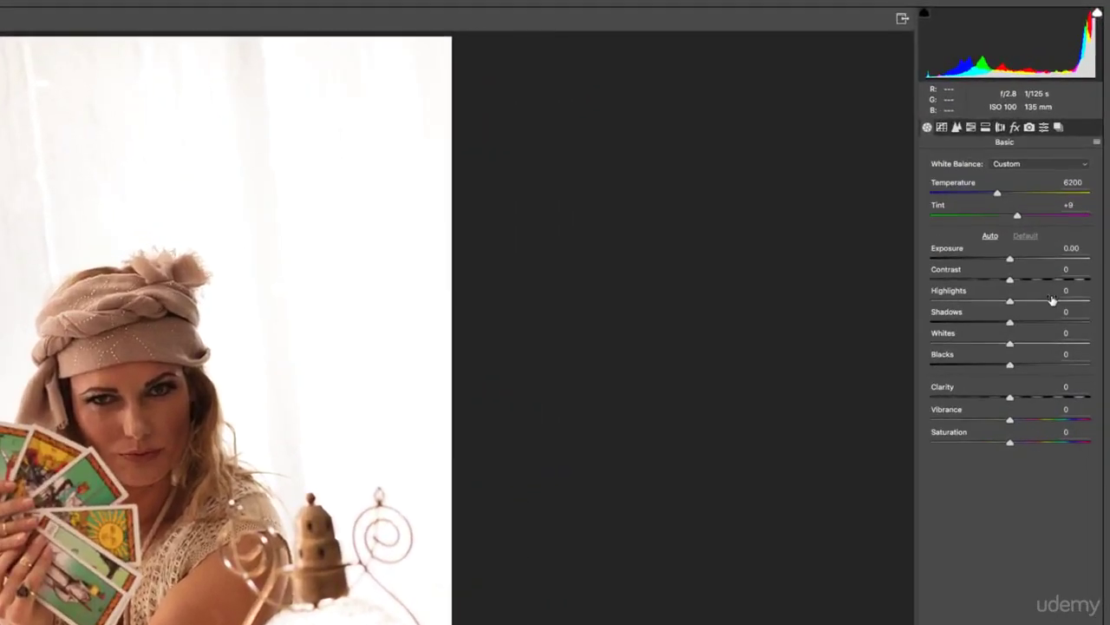
drag(1010, 259, 1029, 281)
click(1012, 278)
click(1028, 256)
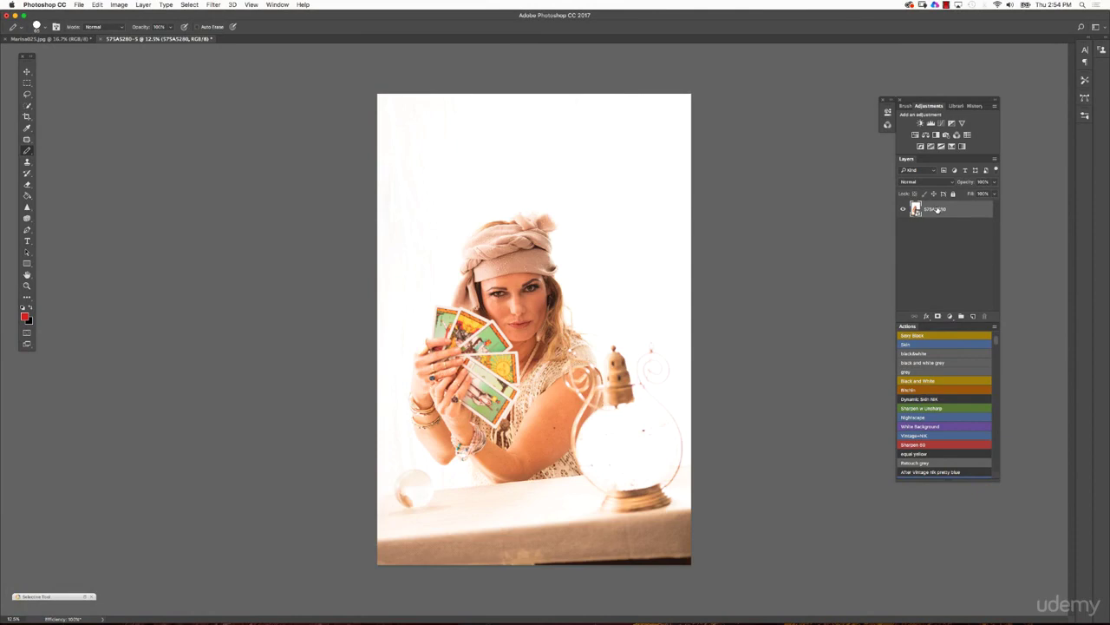
Try the portrait layer at 48% and 44% opacity, then settle it back at full opacity
drag(965, 181, 948, 182)
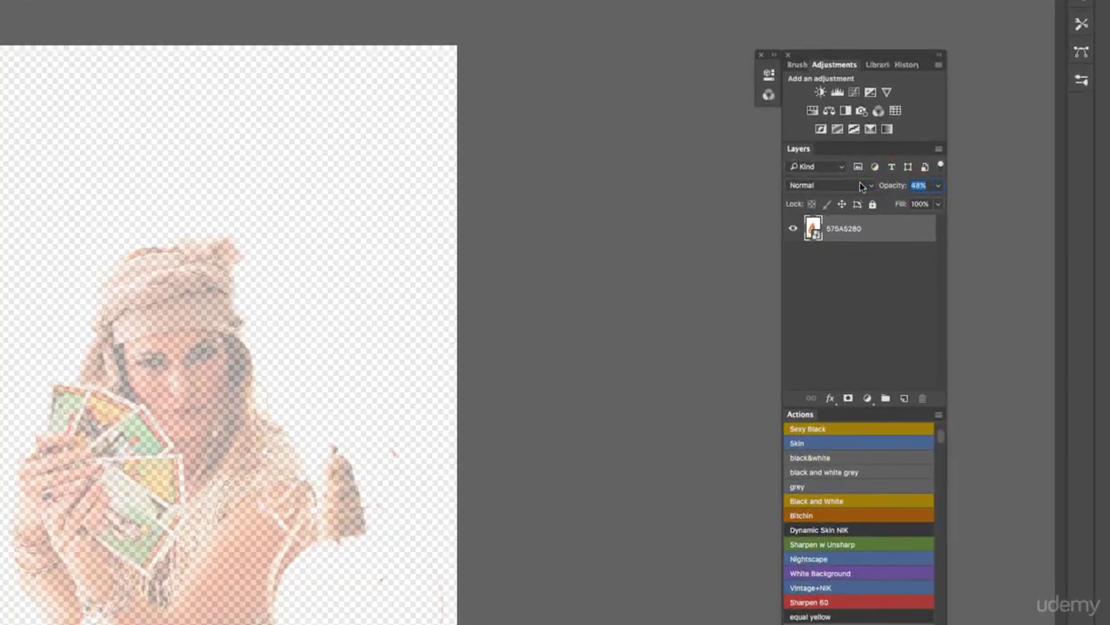
mouse_move(862, 187)
mouse_down()
mouse_move(878, 187)
mouse_move(858, 187)
mouse_up()
key(Down)
key(Down)
key(Down)
key(Down)
drag(865, 193, 899, 193)
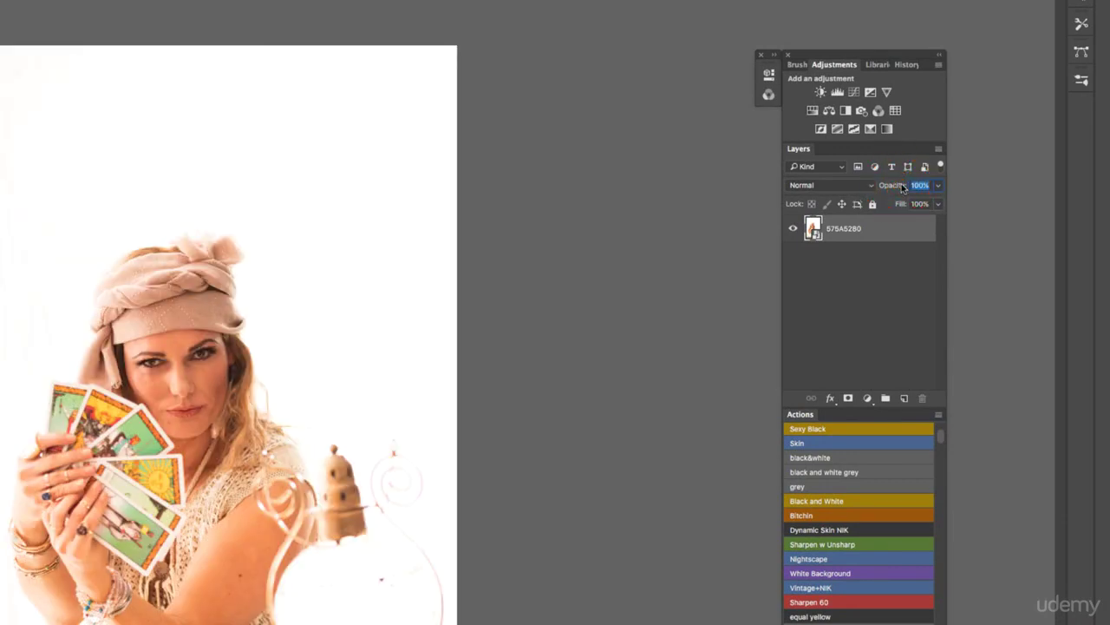
click(968, 189)
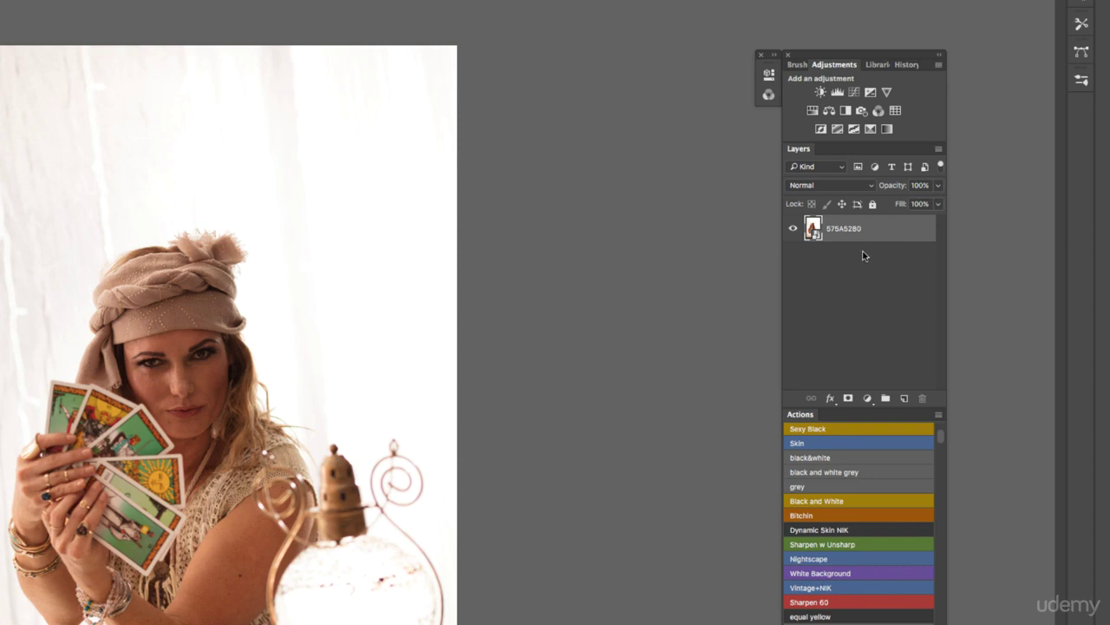
Duplicate the portrait layer as 575A5280 copy and open the copy in Camera Raw
key(ctrl+j)
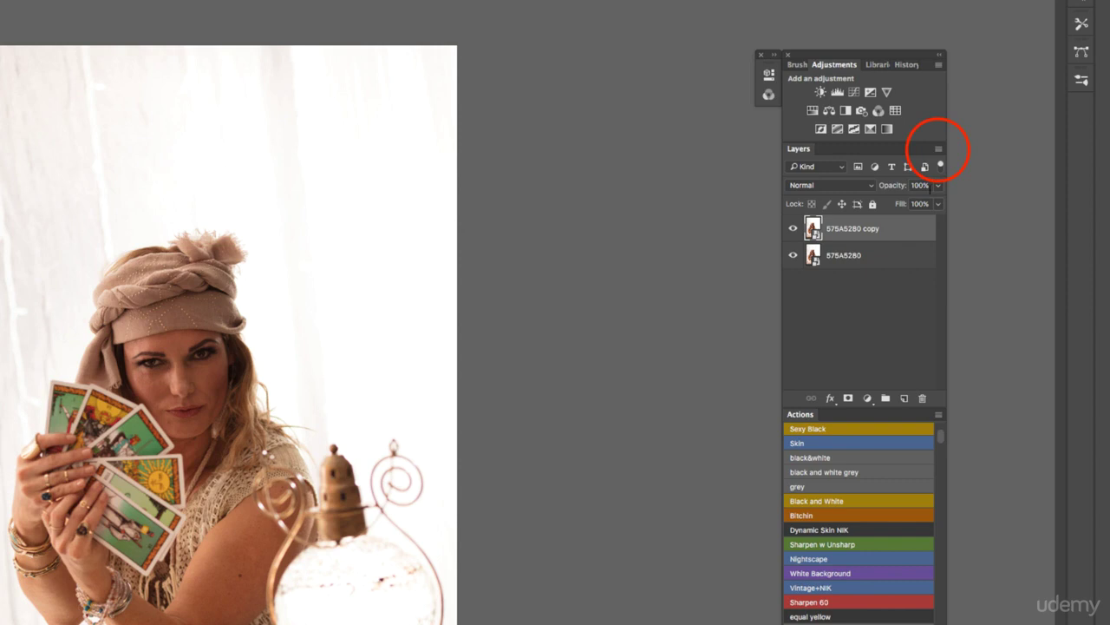
click(938, 149)
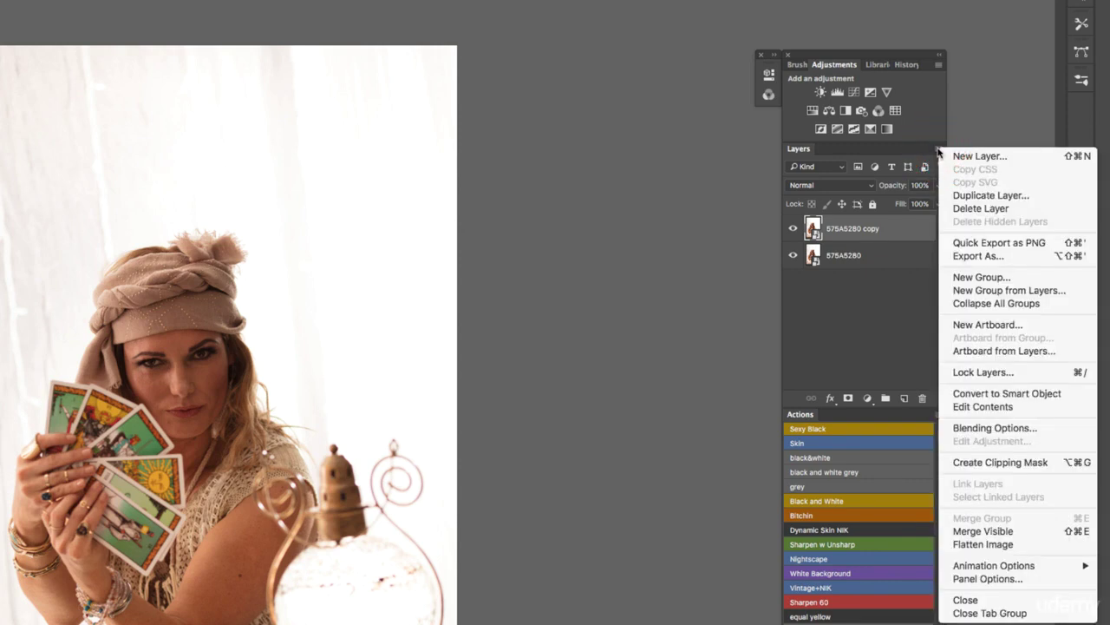
click(938, 151)
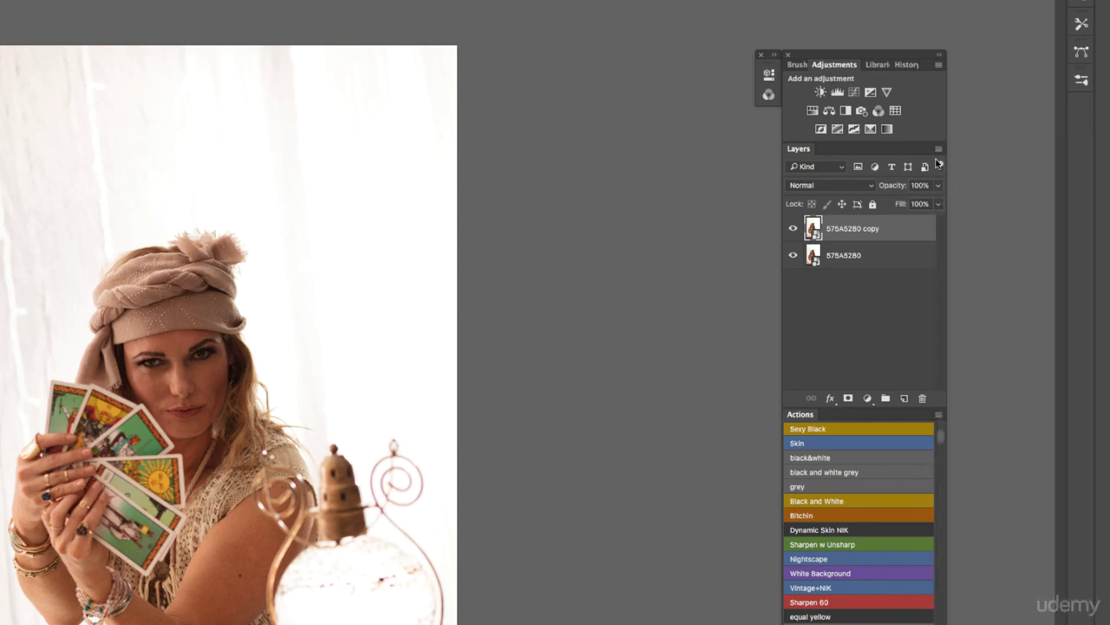
click(814, 228)
key(super+shift+a)
Raise the copy's Camera Raw exposure to +2.60 and apply it
click(1017, 165)
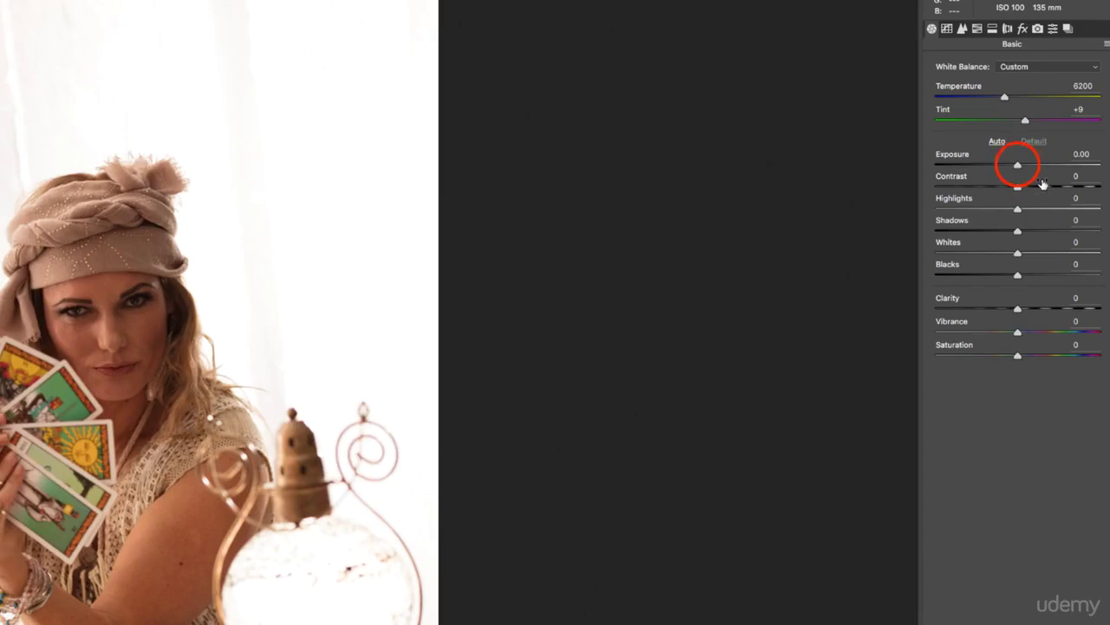
drag(1042, 165, 1060, 165)
key(Return)
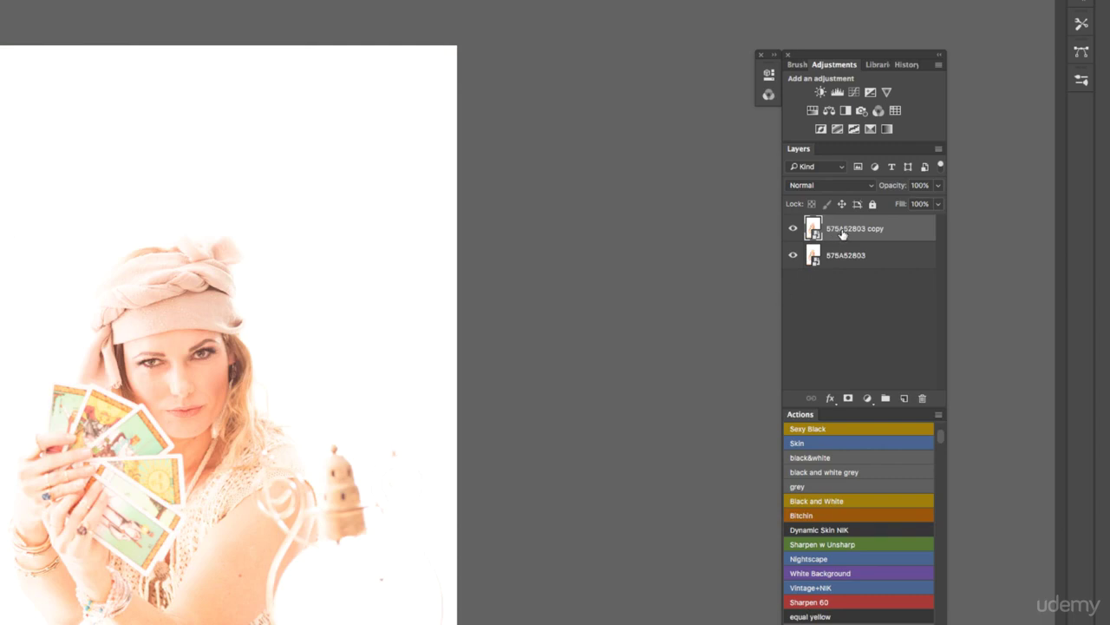
Scrub the copy layer's opacity from 0% back to 100%, then hide the copy layer
drag(902, 187, 776, 211)
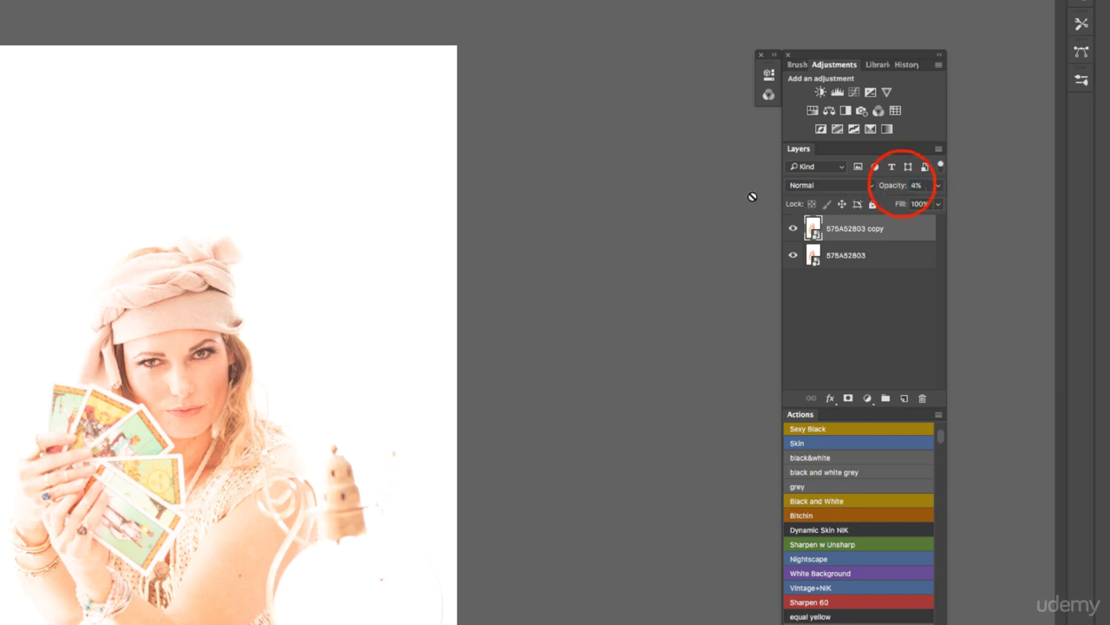
click(803, 194)
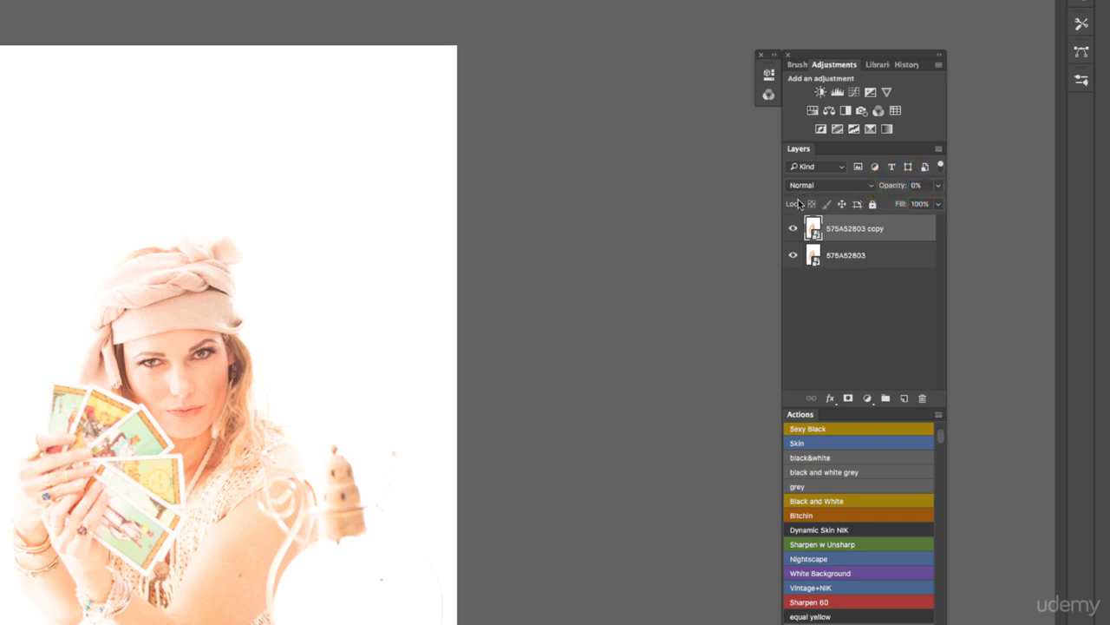
drag(894, 185, 980, 186)
click(793, 228)
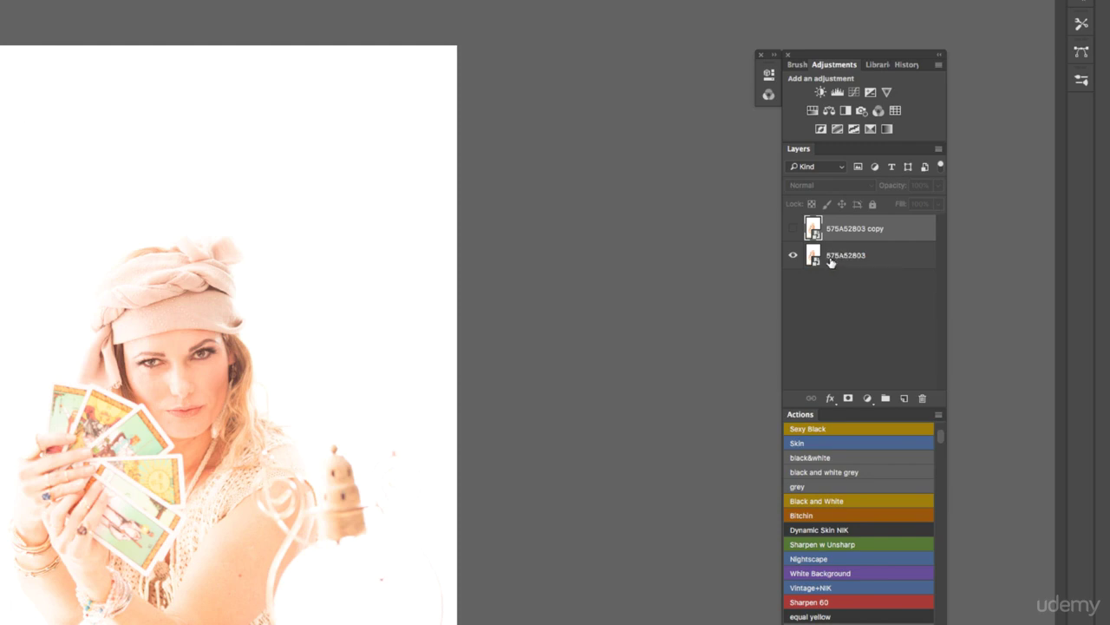
Undo the brightening, delete the copy layer and rename the remaining layer 'Original'
key(ctrl+comma)
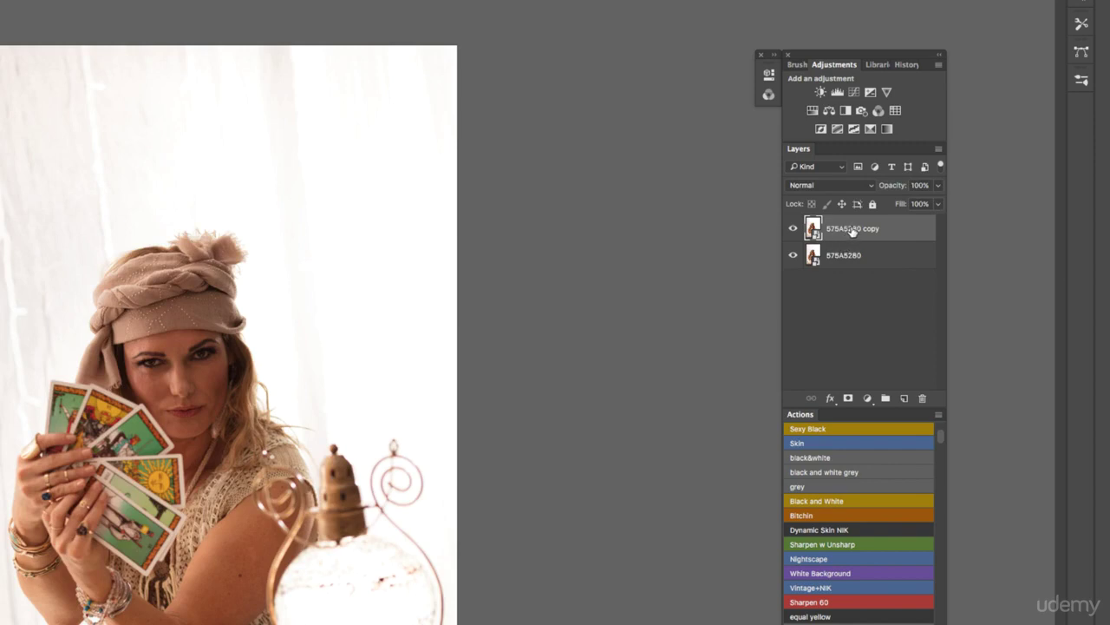
key(ctrl+e)
click(851, 230)
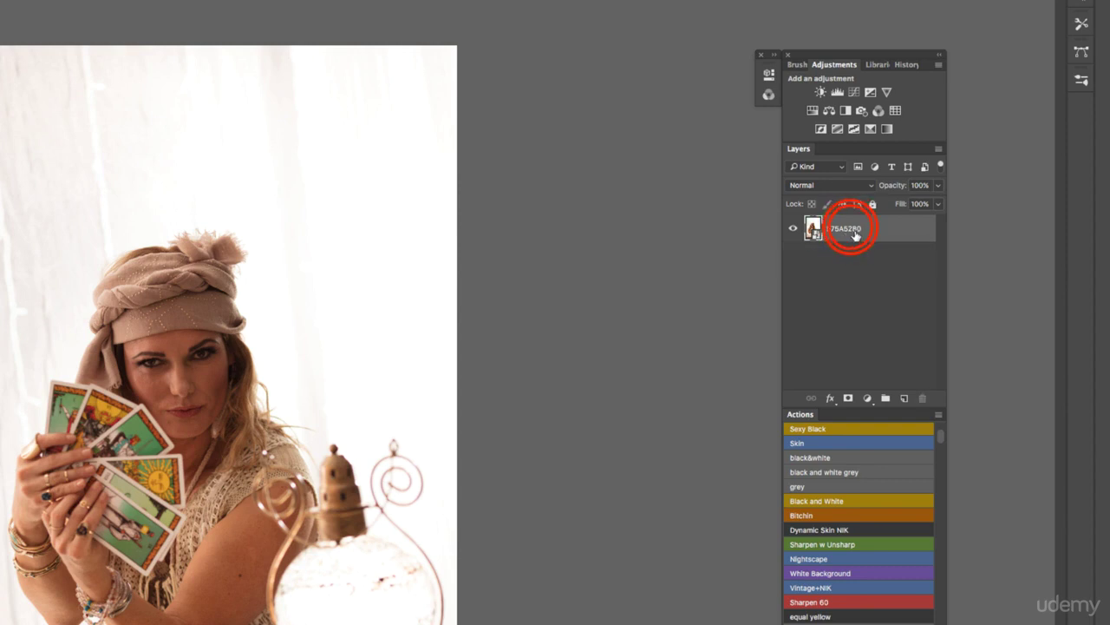
double_click(851, 229)
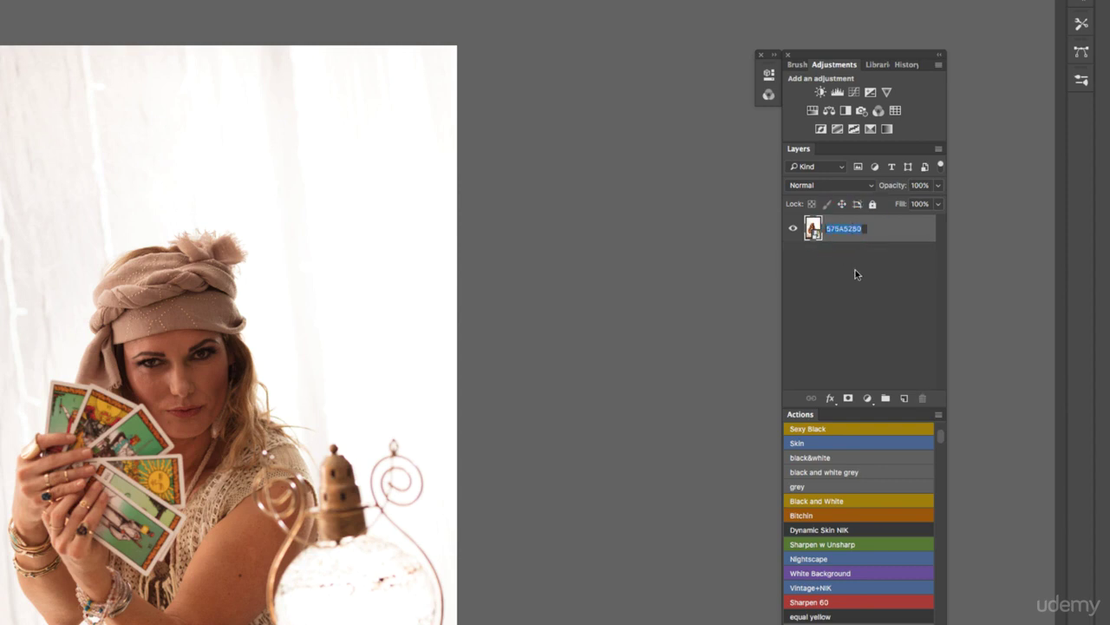
text(Original)
key(Return)
Create an independent 'Original copy' layer with New Smart Object via Copy
right_click(874, 236)
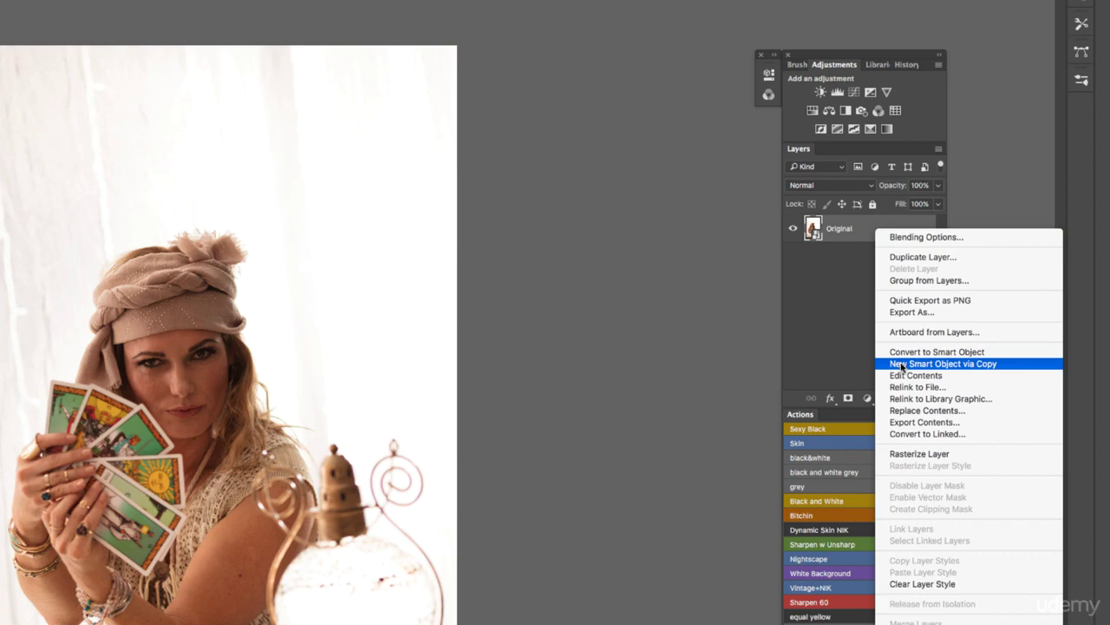
click(902, 366)
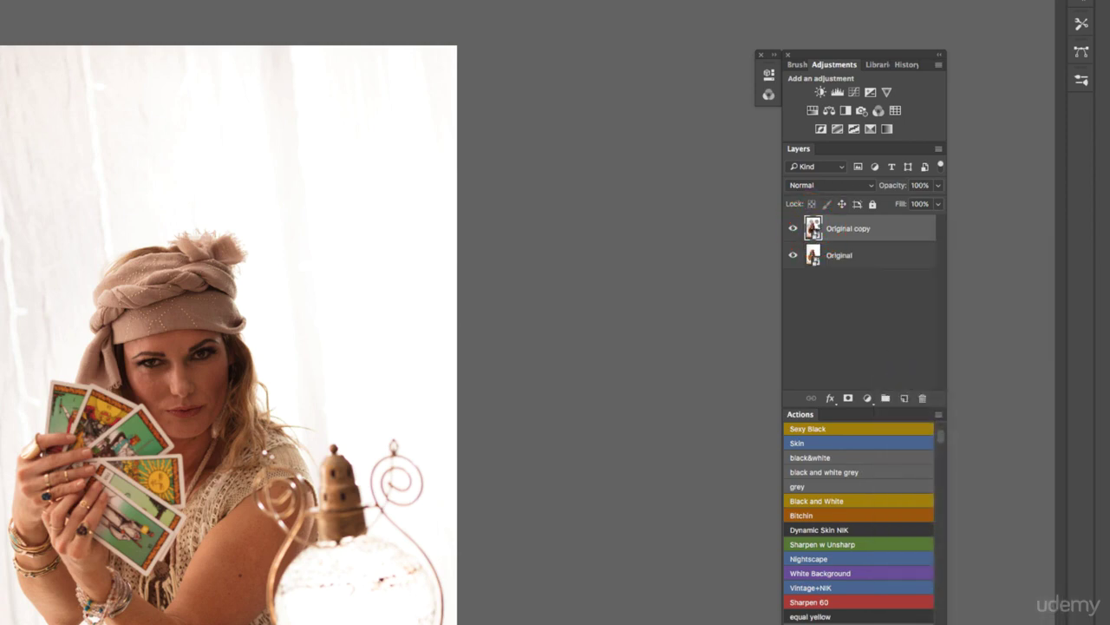
Set the Original copy's Camera Raw exposure to +2.45, then fade that layer to about 62% opacity
double_click(814, 227)
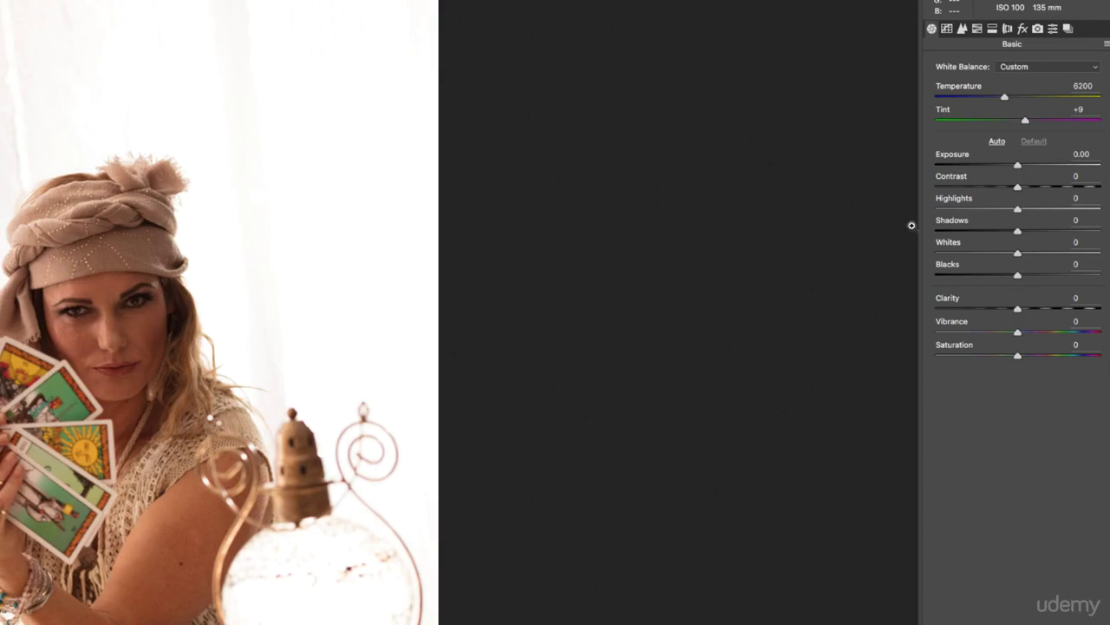
drag(1018, 165, 1058, 171)
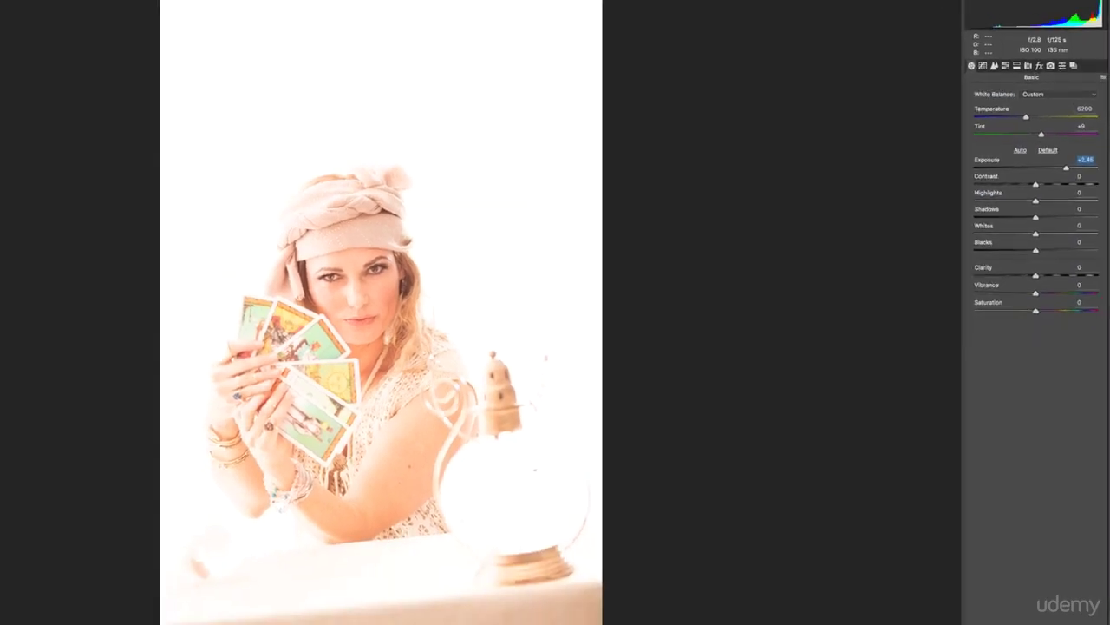
key(Return)
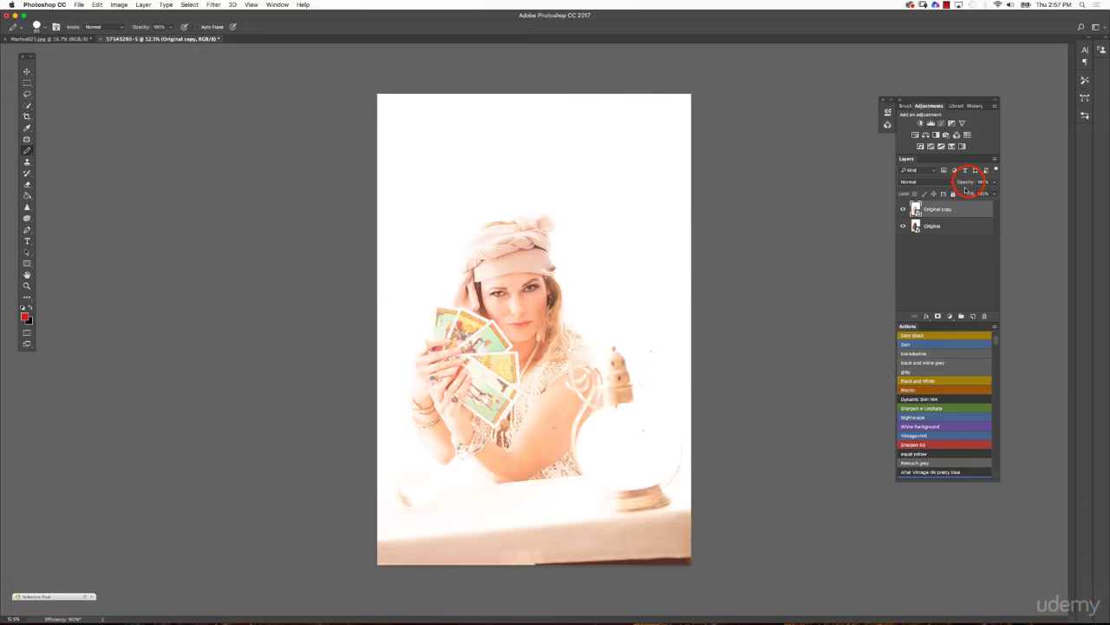
drag(960, 184, 936, 190)
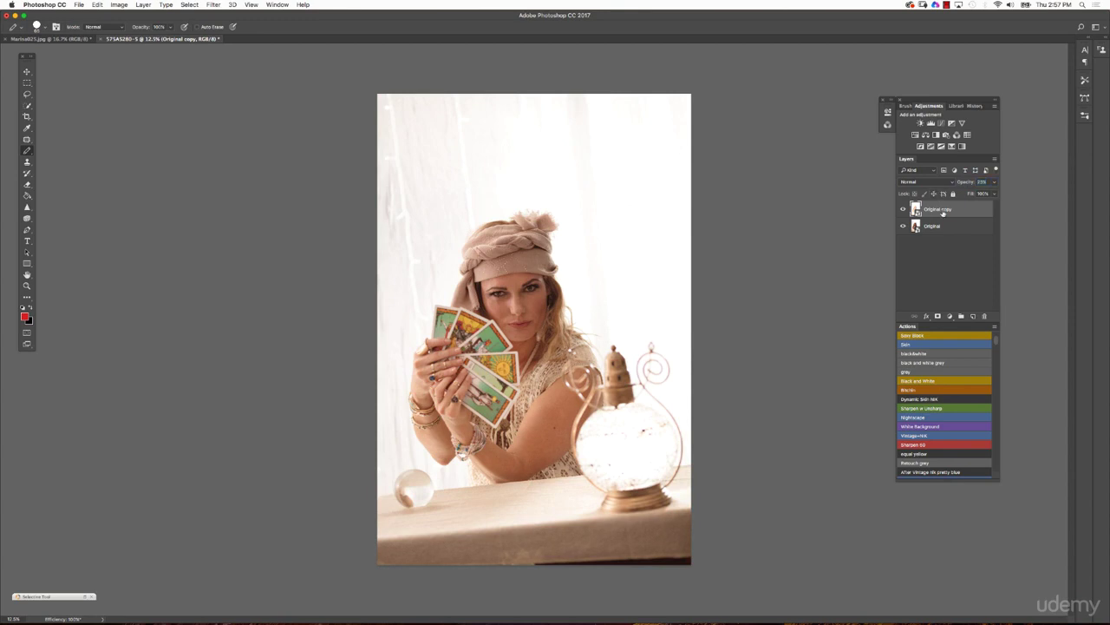
click(903, 210)
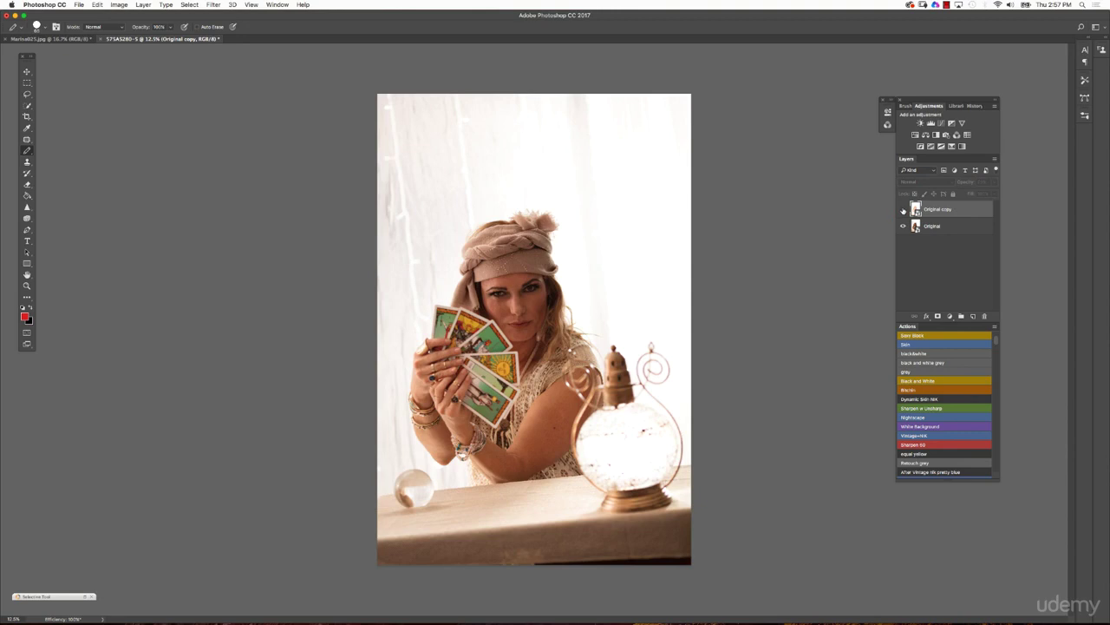
click(903, 210)
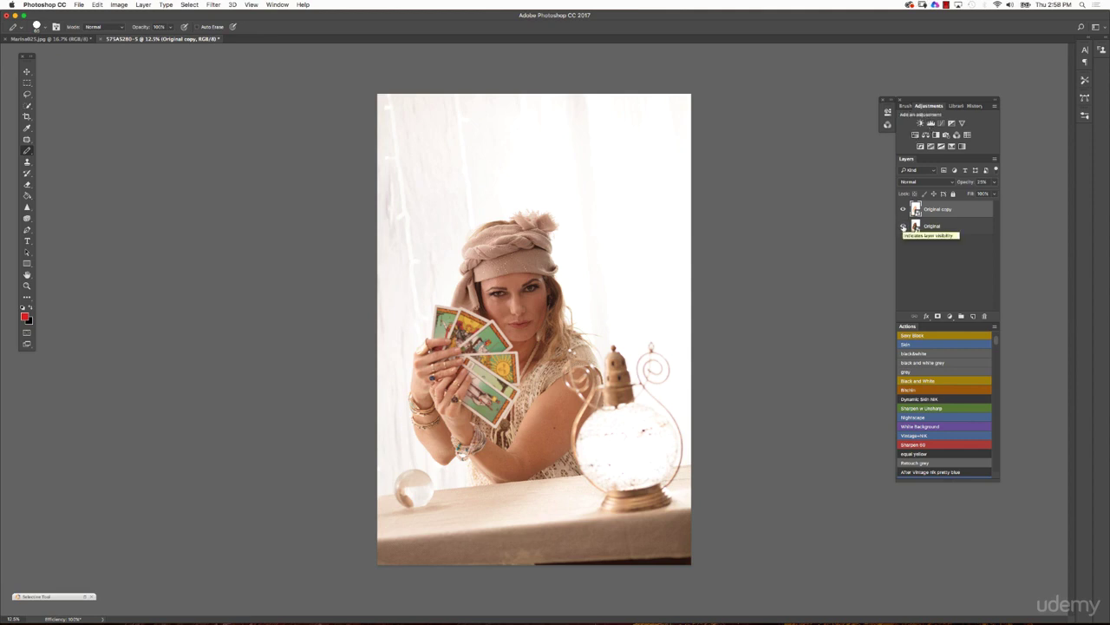
alt+click(903, 227)
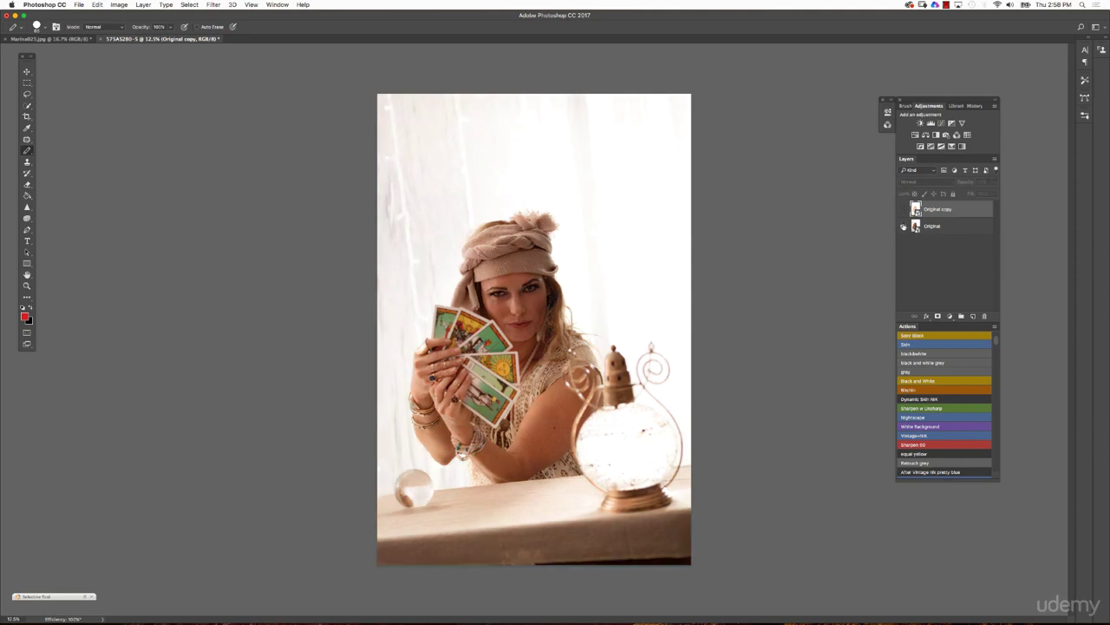
alt+click(903, 227)
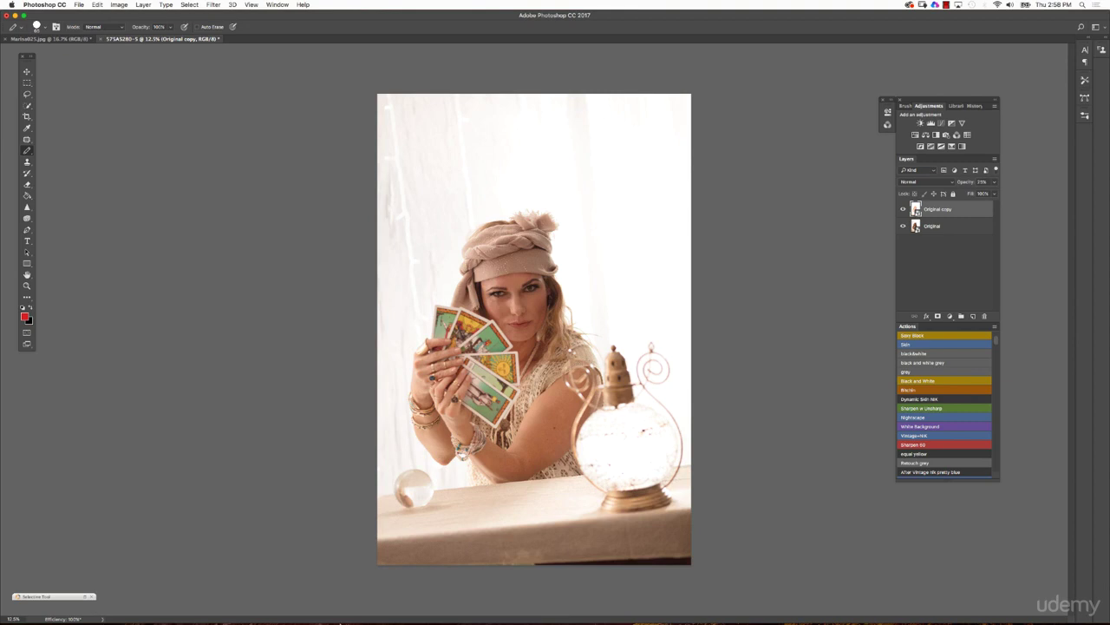
mouse_move(341, 612)
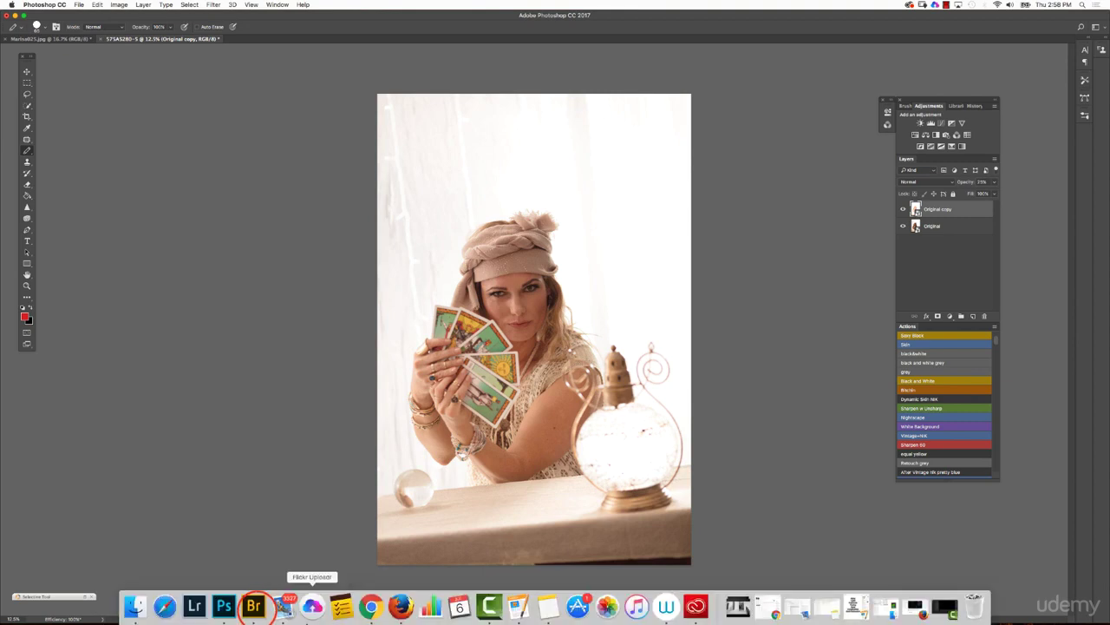
From Bridge, open 575A5217.CR2 in Camera Raw and check its workflow options (sRGB, 8 bits, 300 ppi)
click(253, 607)
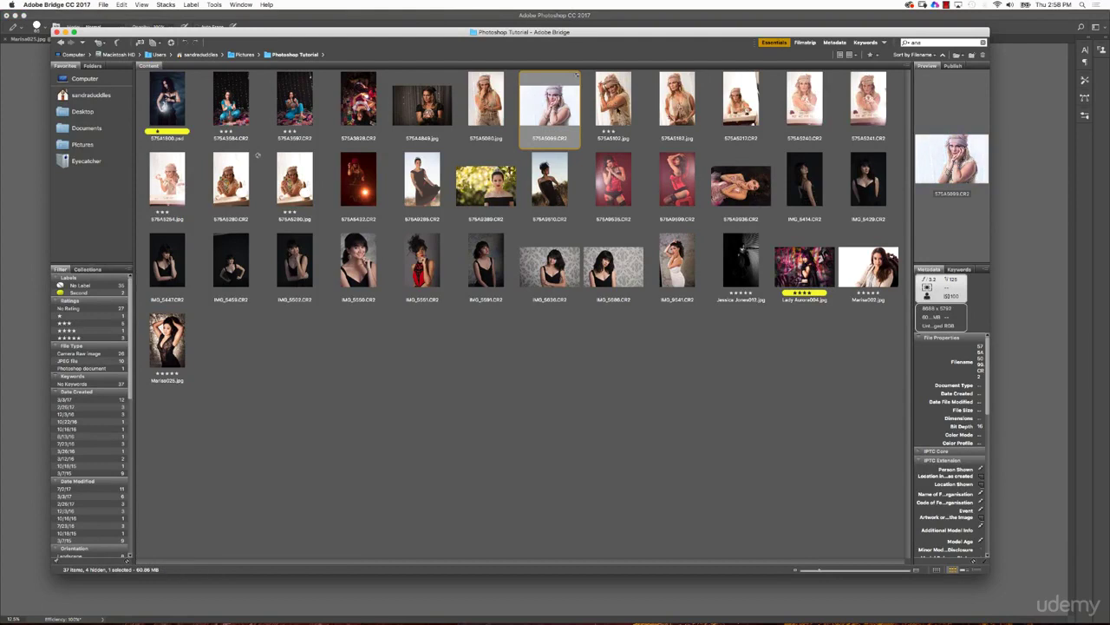
double_click(727, 104)
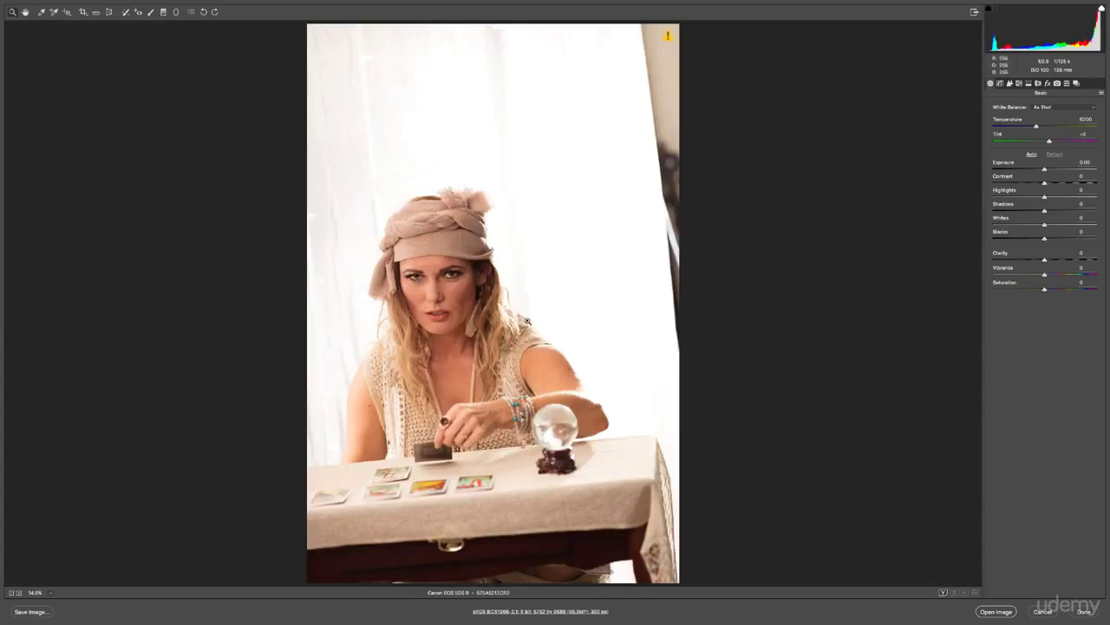
click(497, 612)
Set Exposure +0.90, Contrast +59, Highlights -57, Shadows +66, Temperature 10150, then open in Photoshop
drag(1045, 168, 1055, 257)
click(1045, 210)
click(1041, 238)
click(1036, 126)
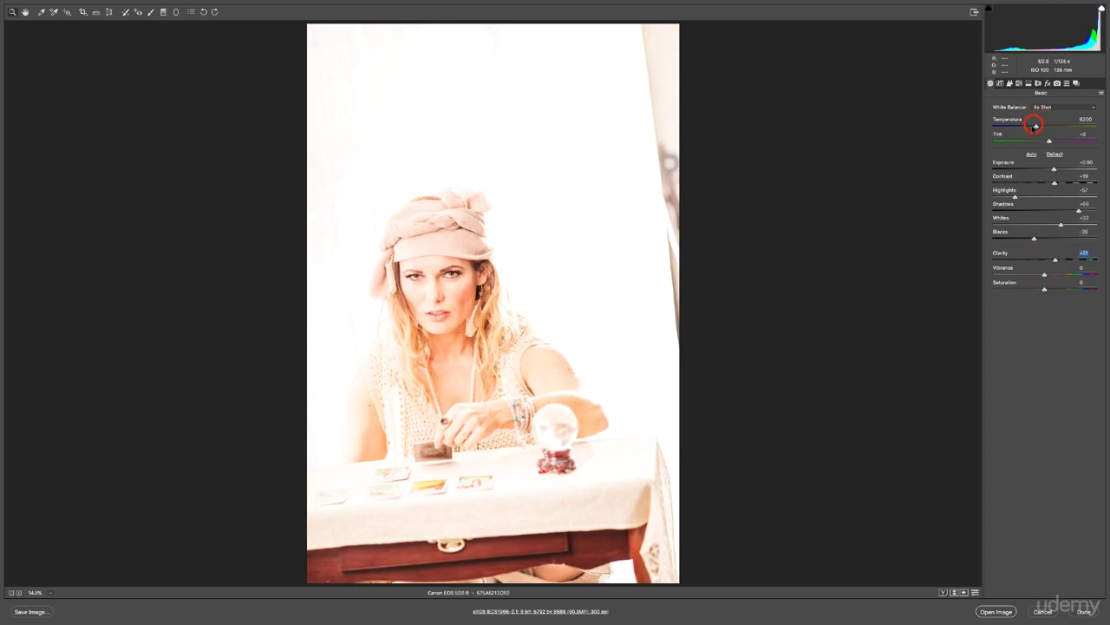
drag(1036, 126, 1068, 127)
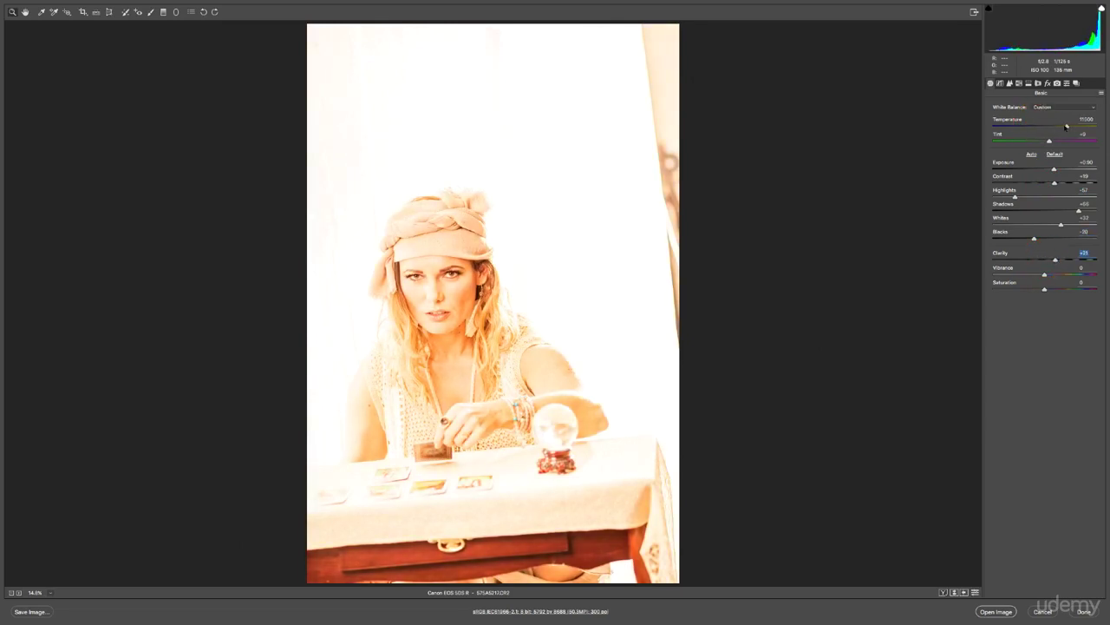
click(995, 611)
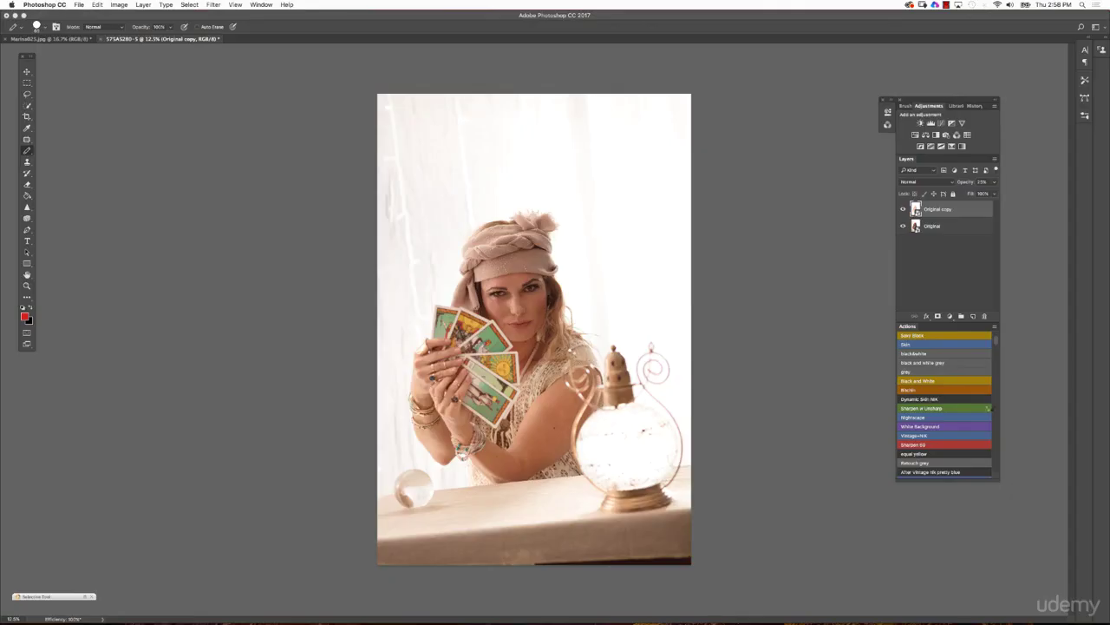
Convert the 575A5217 document's Background into an ordinary layer named Layer 0
click(980, 336)
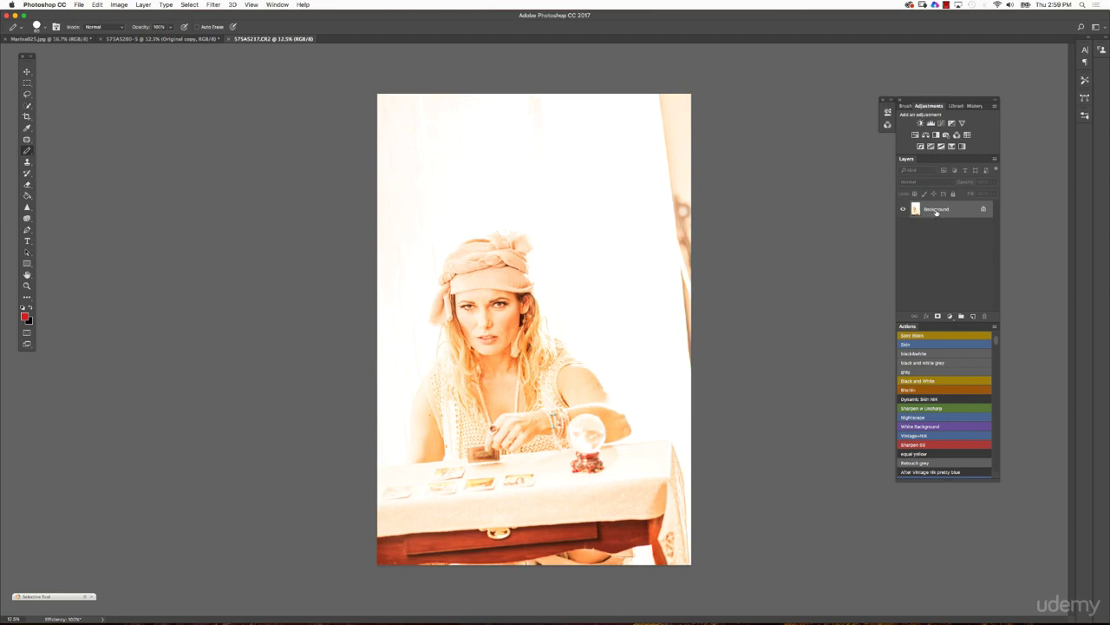
double_click(916, 210)
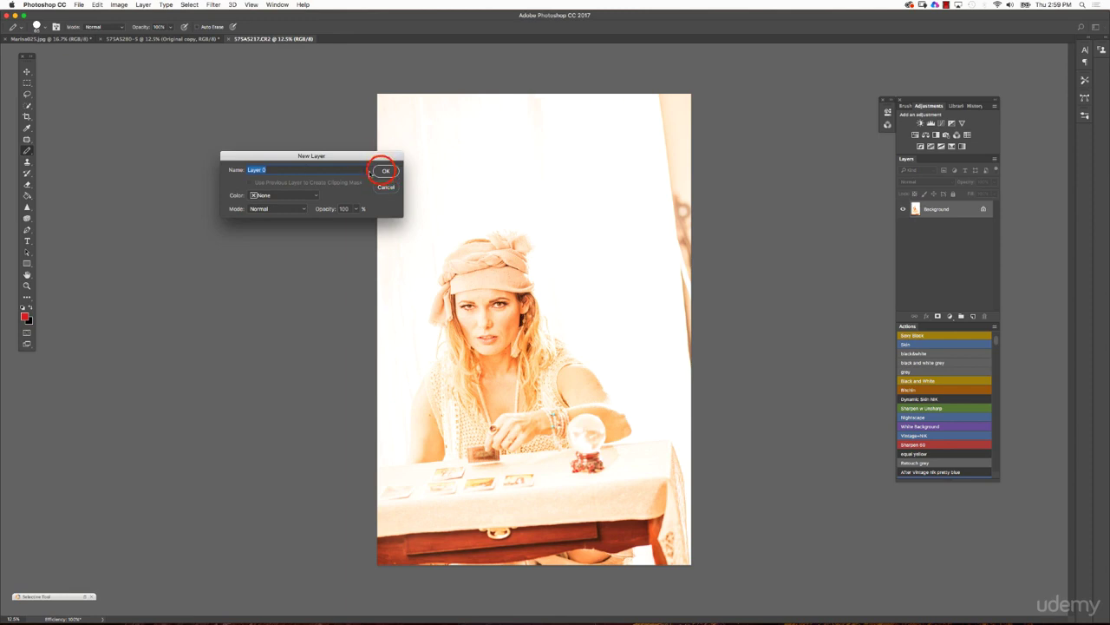
click(386, 171)
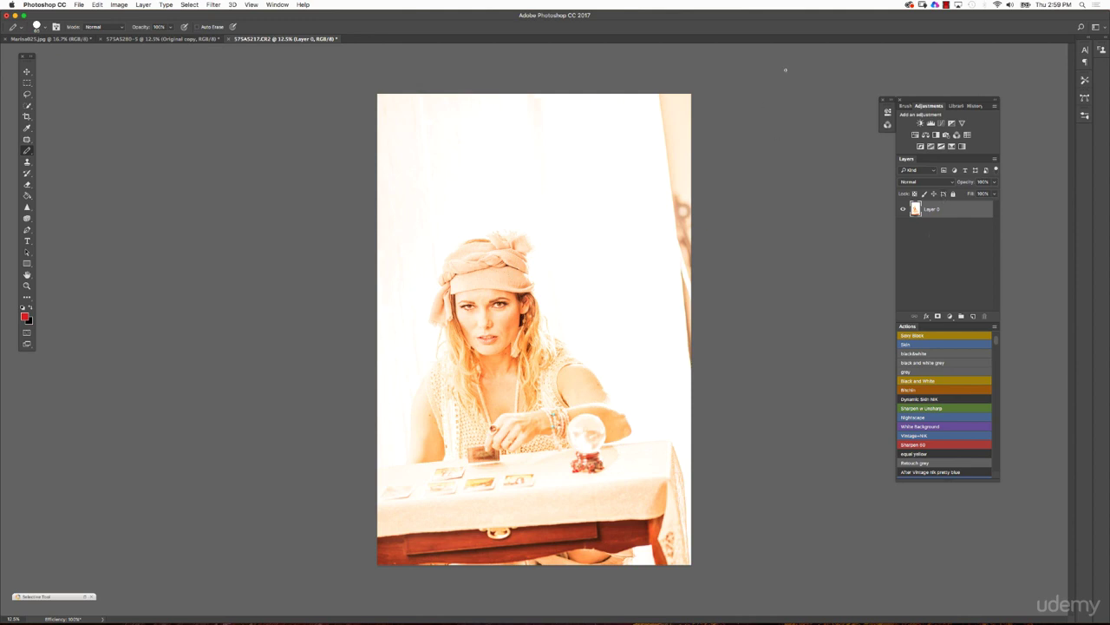
Switch back to the 57SA5280-5 tarot-card portrait document
click(205, 39)
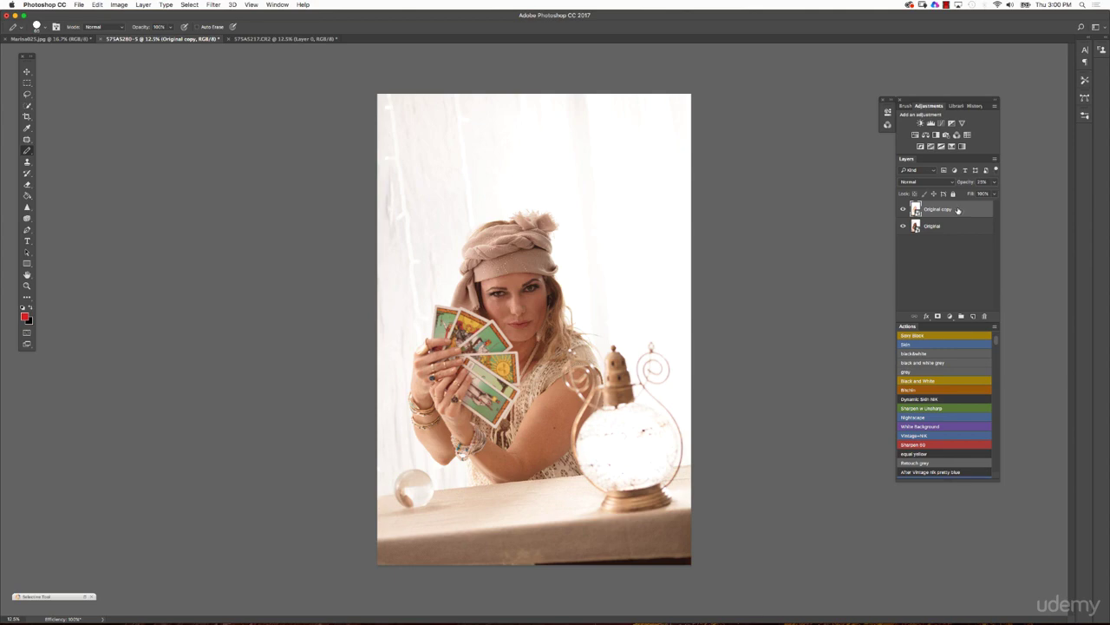
Turn Original copy into a New Smart Object via Copy and raise its opacity to about 99%
right_click(959, 211)
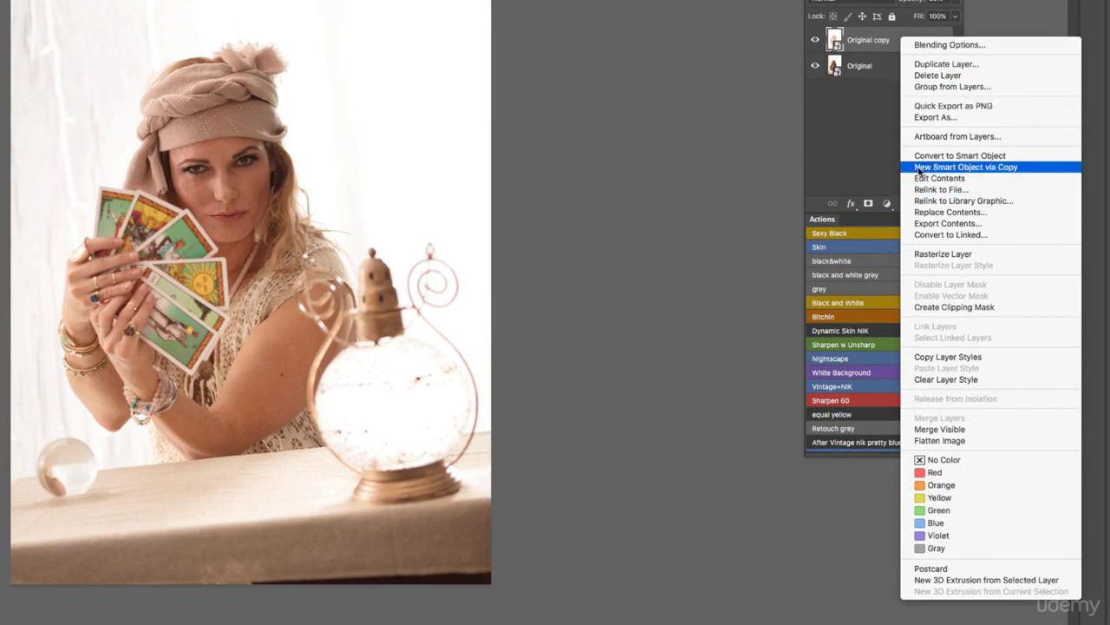
click(919, 171)
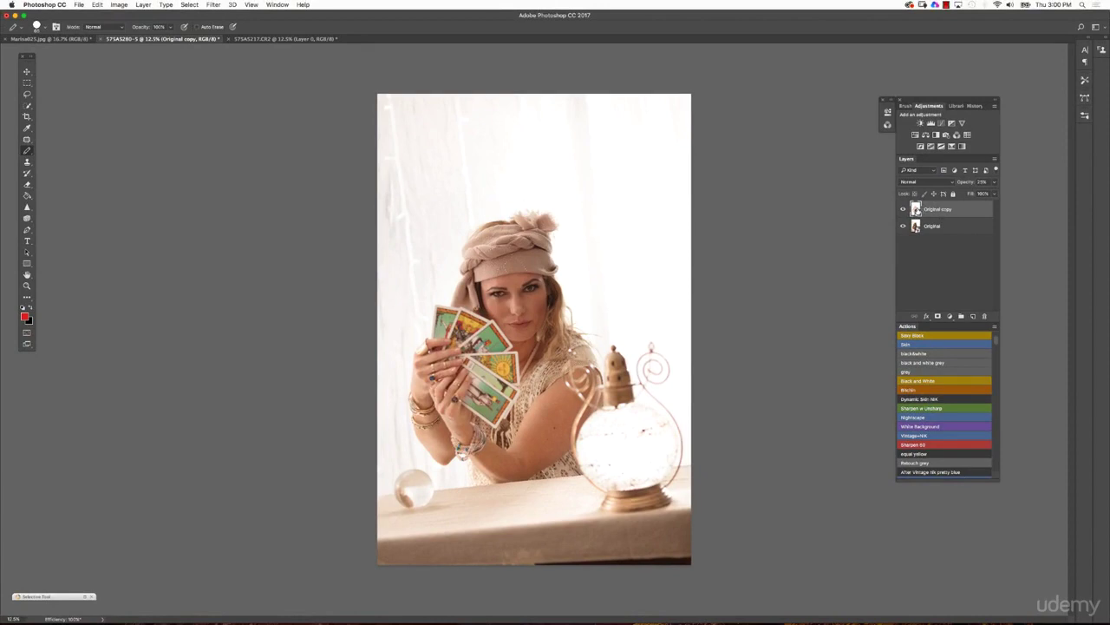
drag(994, 182, 1000, 183)
click(966, 182)
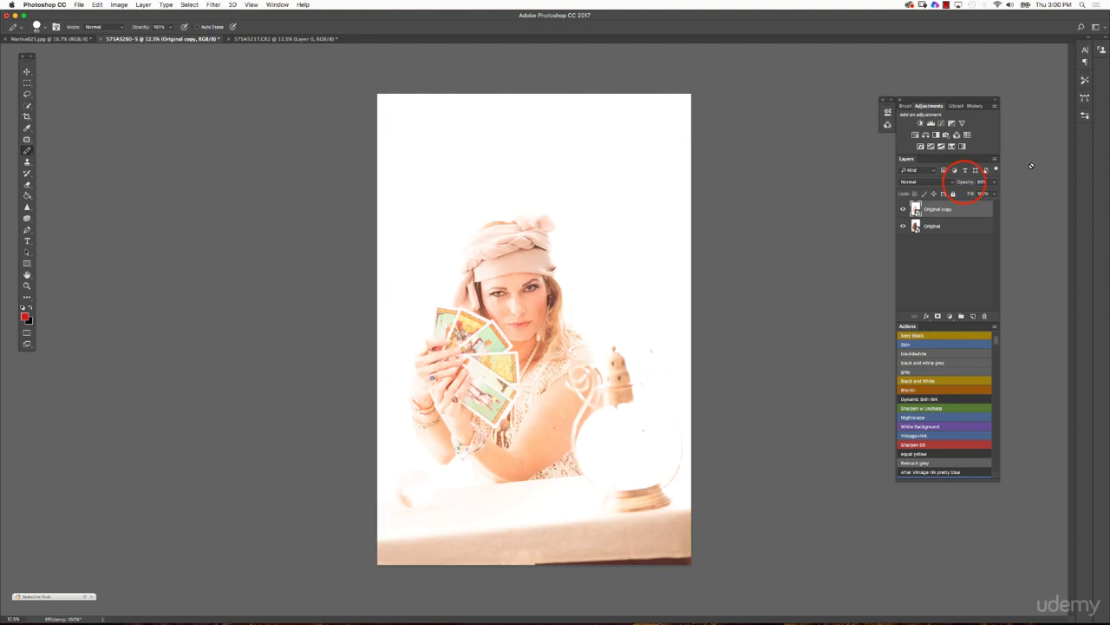
click(916, 209)
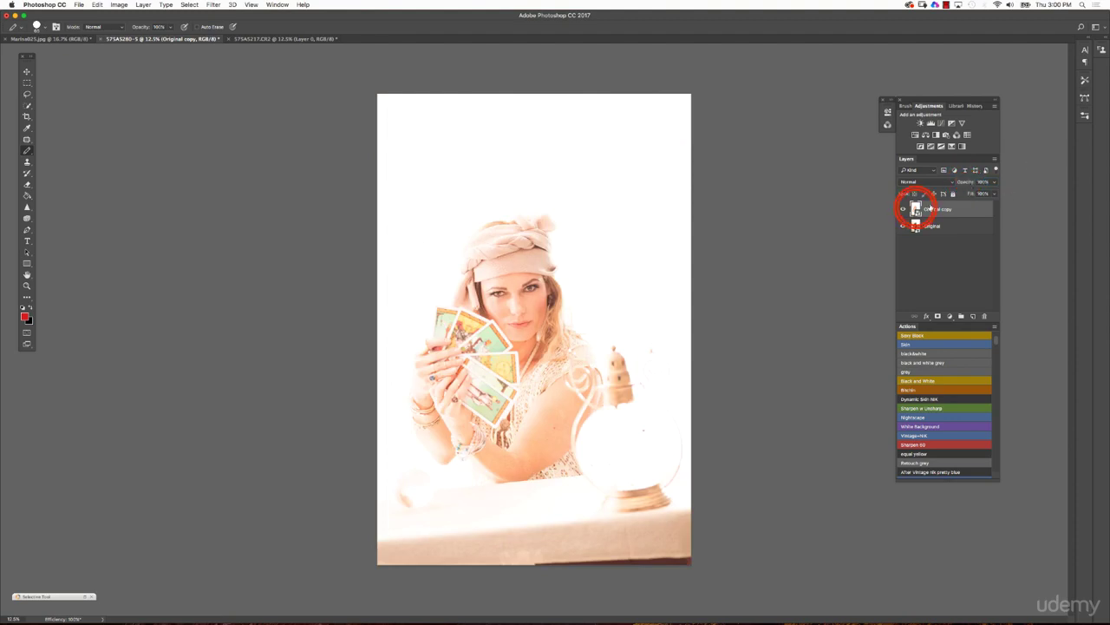
Reopen Original copy in Camera Raw and lower its Exposure from +2.45 to +0.60
double_click(915, 209)
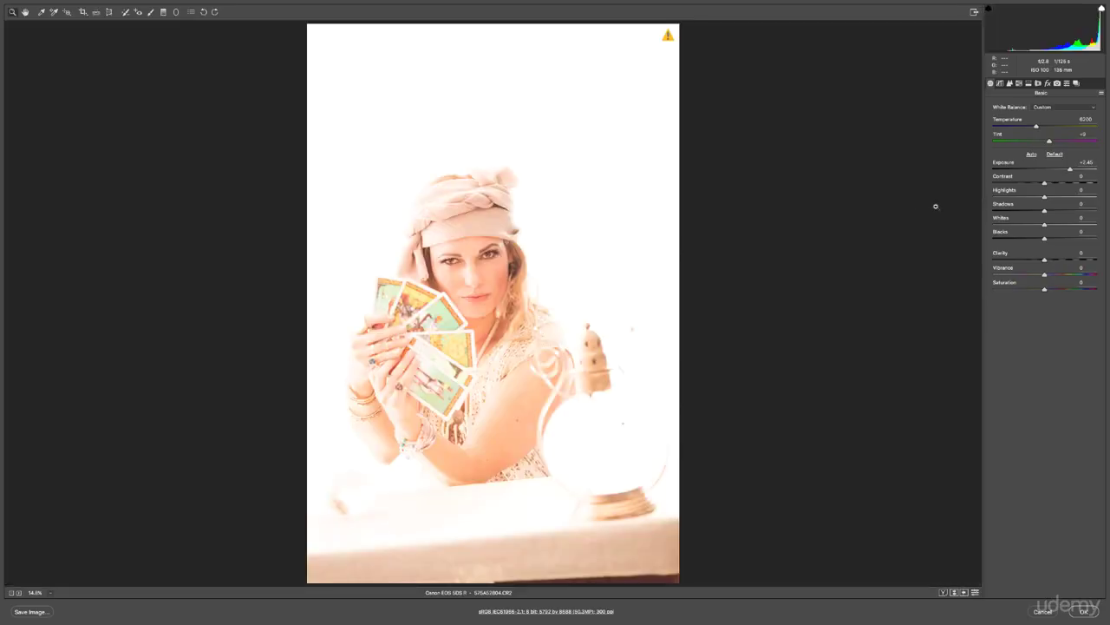
drag(1069, 168, 1050, 171)
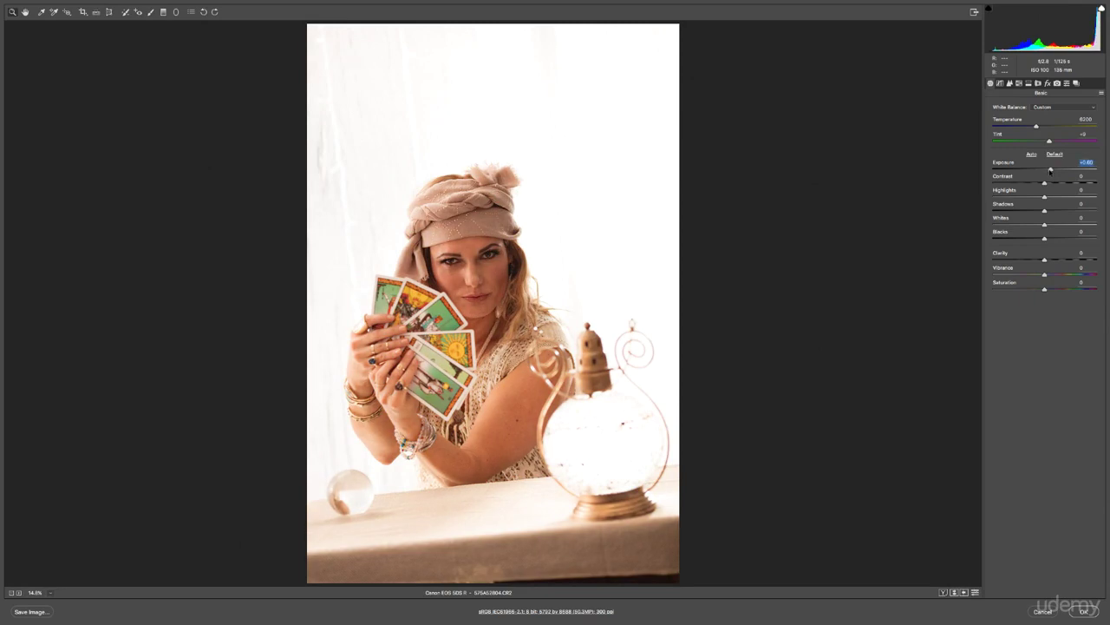